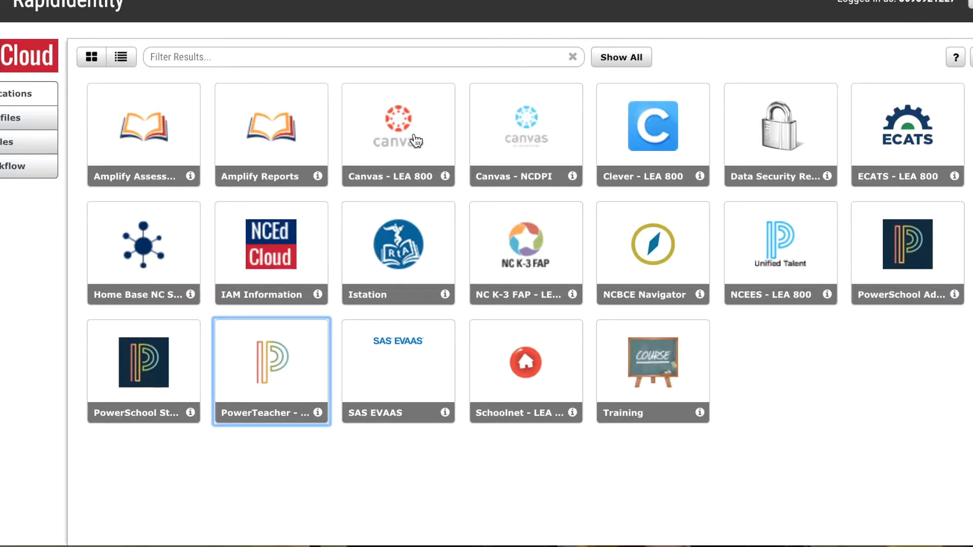
# Step: Open Canvas - LEA 800 and go to the assignments of the HONORS AMERICAN HISTORY II 2(A-B) course
pyautogui.click(398, 128)
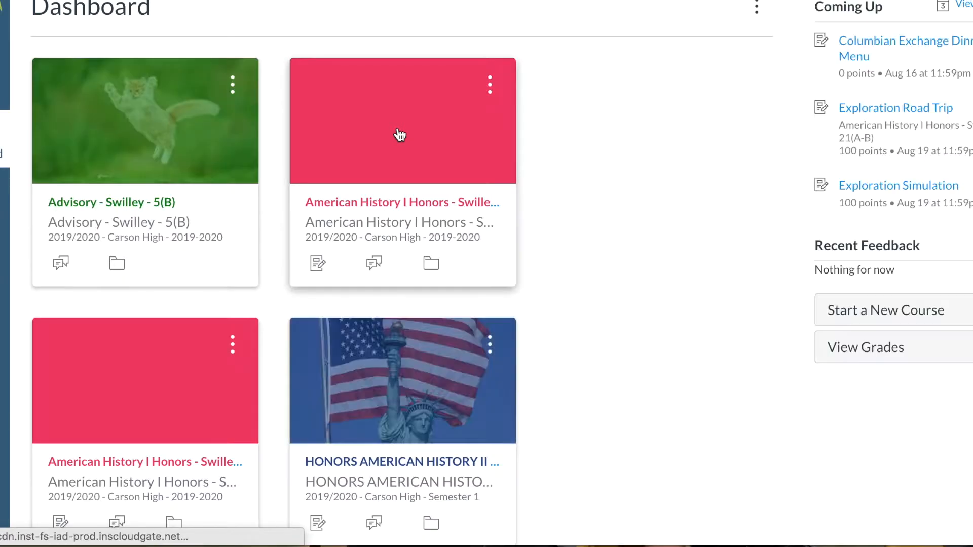
pyautogui.scroll(-7, 274, 346)
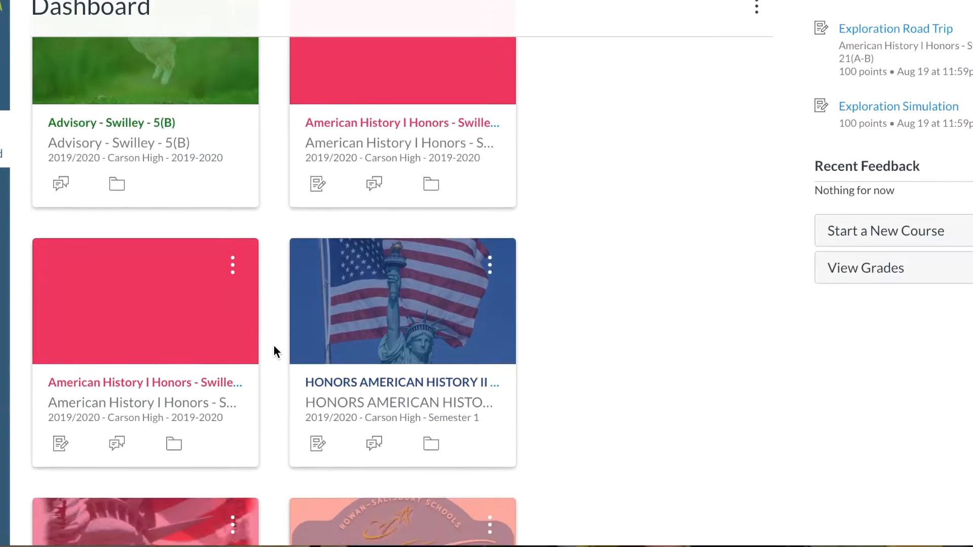
pyautogui.scroll(4, 274, 350)
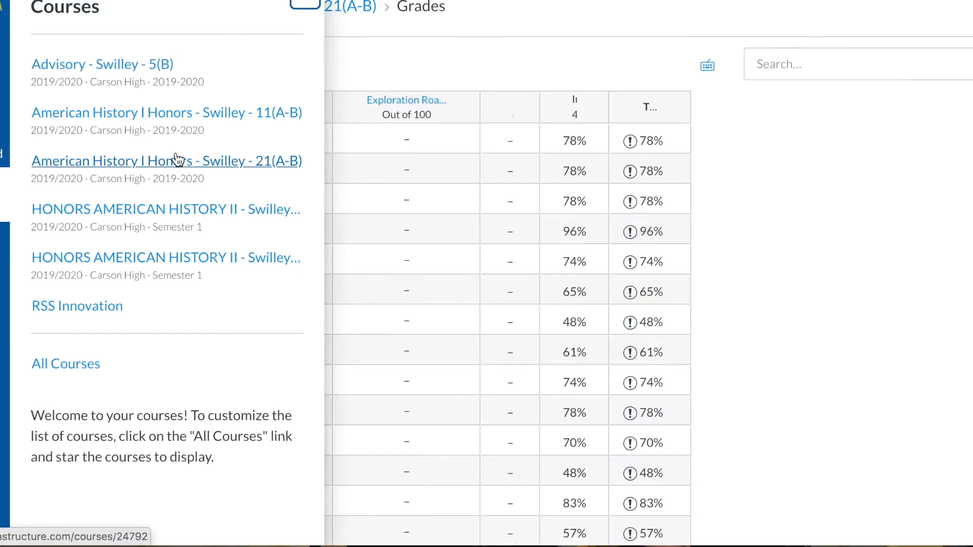
pyautogui.click(170, 214)
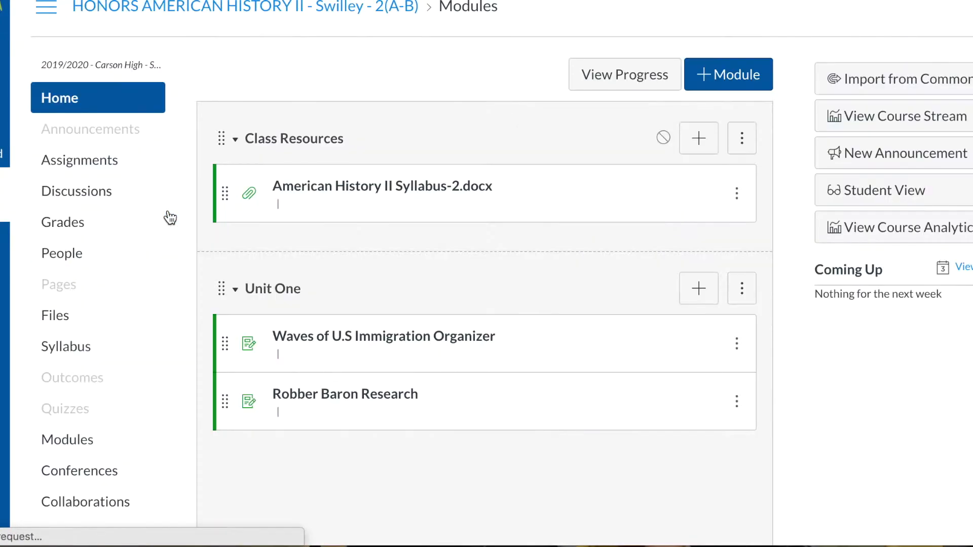
pyautogui.click(93, 173)
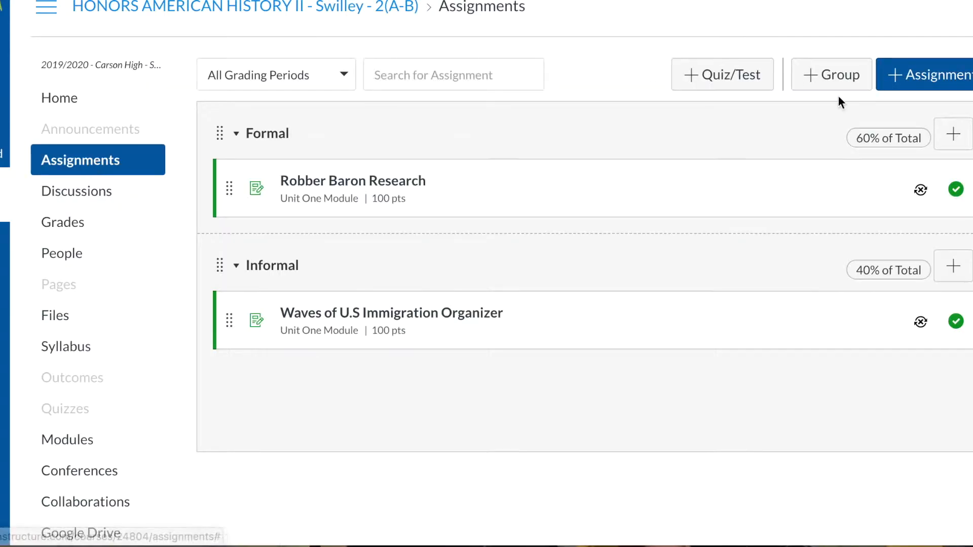
# Step: Rename the Formal assignment group to Formal1 and save it
pyautogui.click(972, 134)
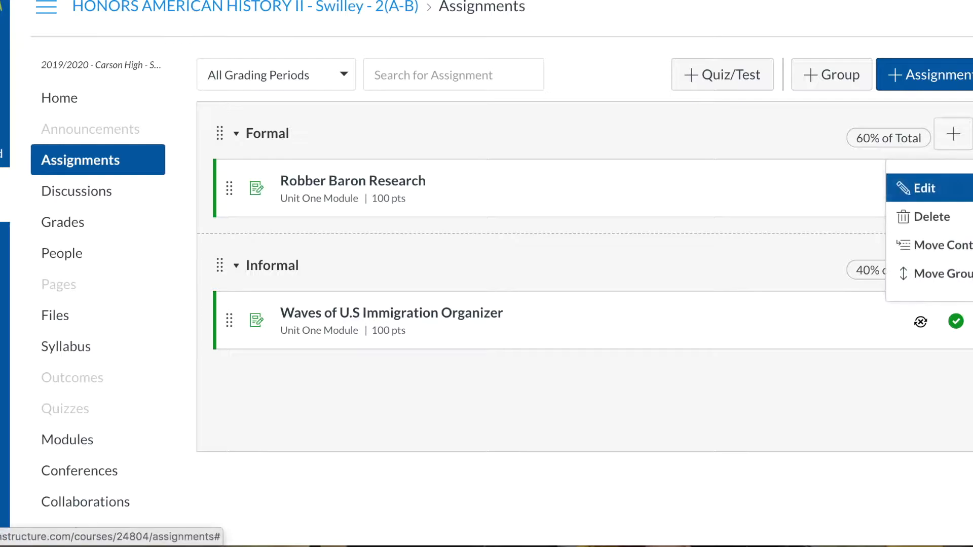
pyautogui.click(933, 188)
pyautogui.click(506, 142)
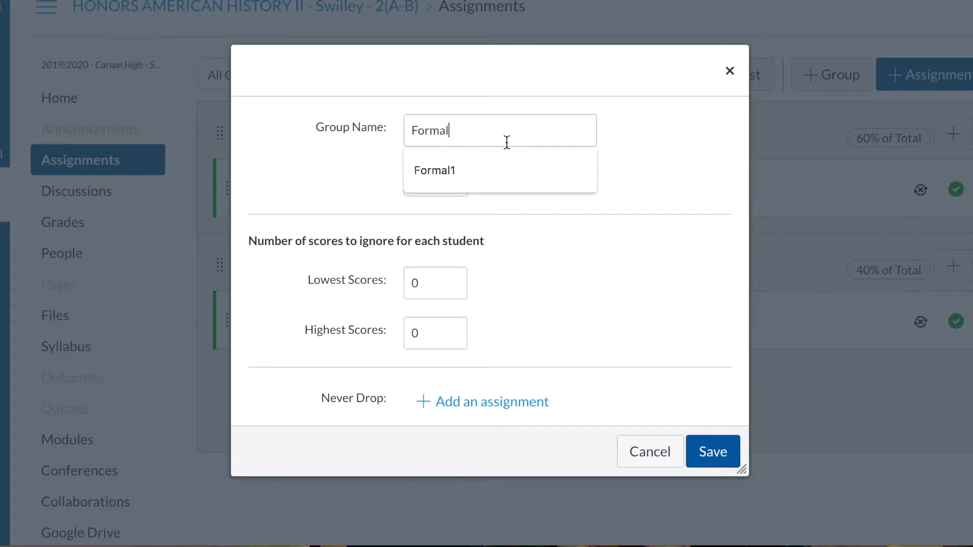
pyautogui.write('1')
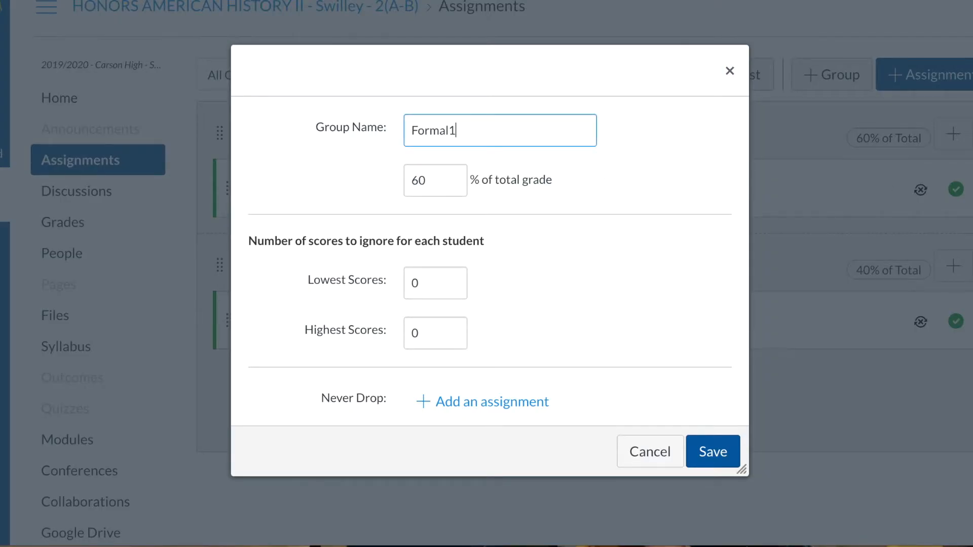
pyautogui.click(714, 451)
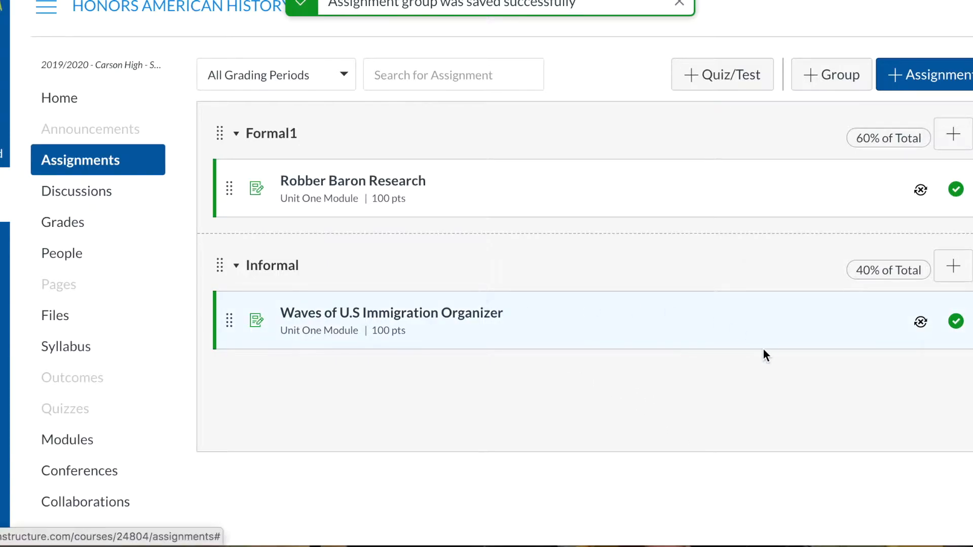
# Step: Rename the Informal assignment group to Informal1 and save it
pyautogui.click(972, 266)
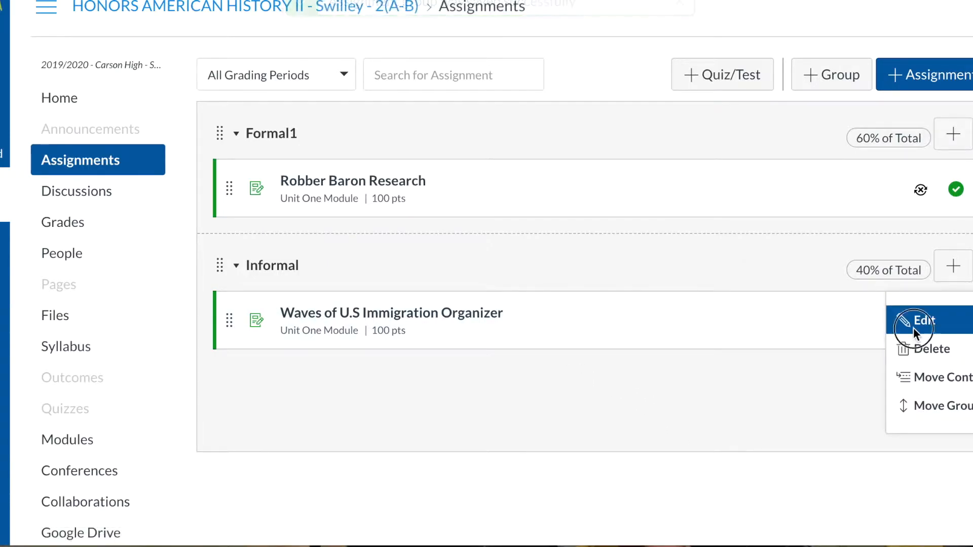
pyautogui.click(913, 328)
pyautogui.click(525, 134)
pyautogui.write('2')
pyautogui.press('BackSpace')
pyautogui.write('1')
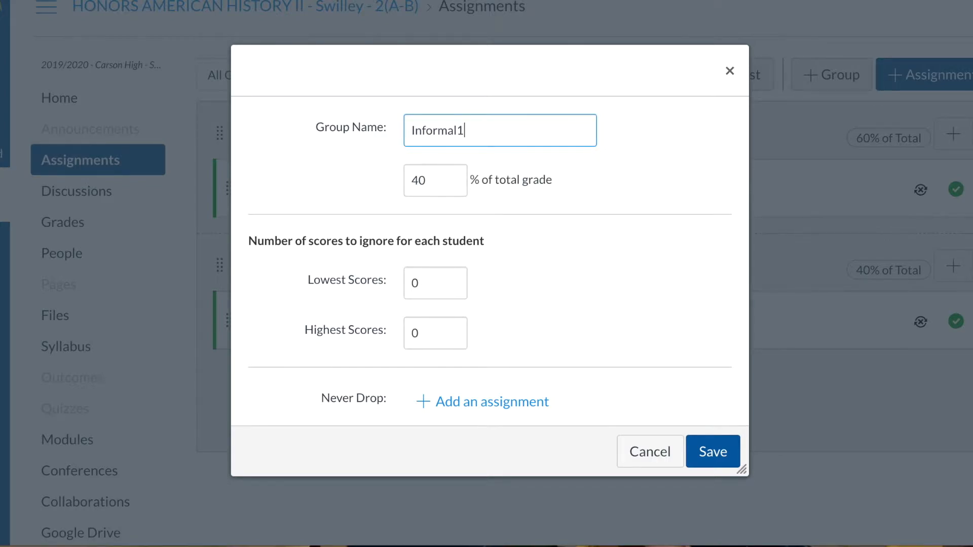
pyautogui.click(707, 457)
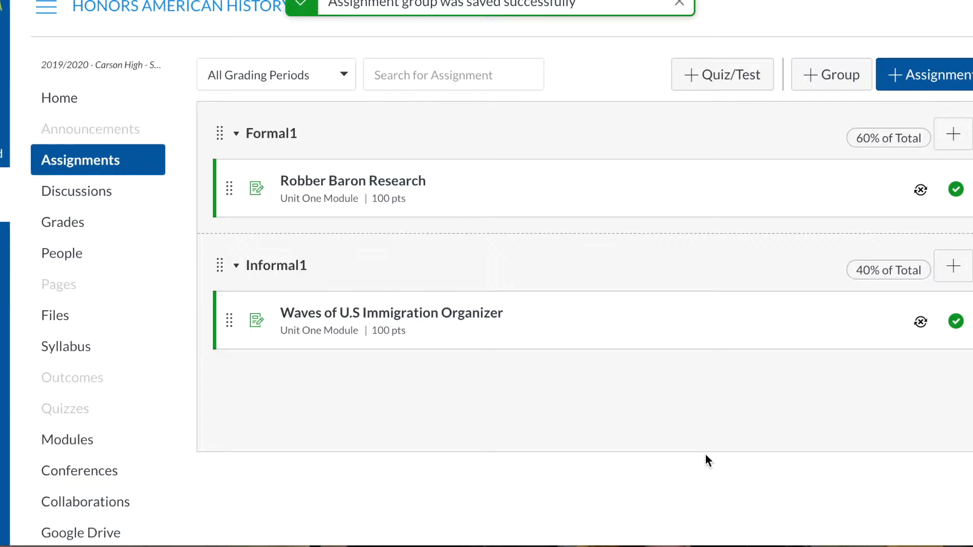
# Step: Import the assignment groups from the SIS account into the course
pyautogui.click(972, 75)
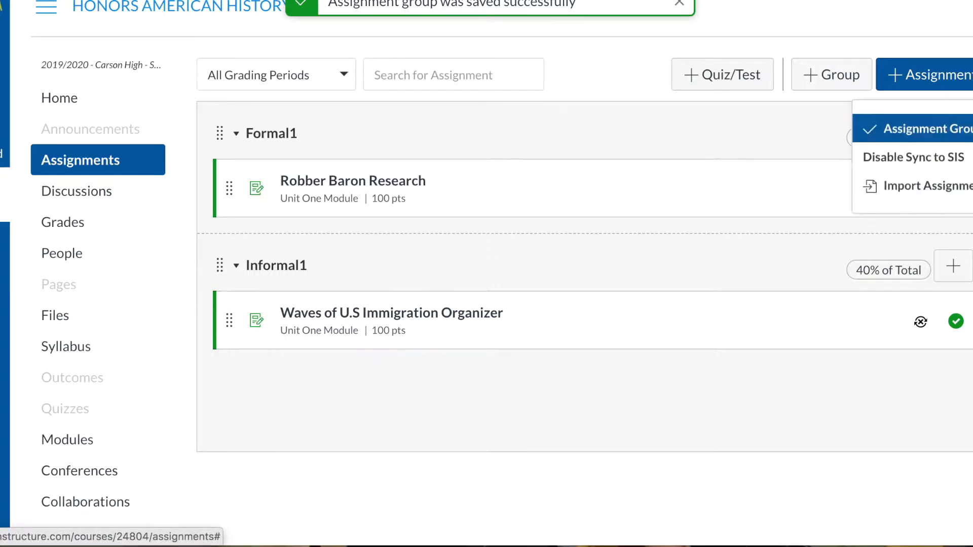
pyautogui.click(944, 191)
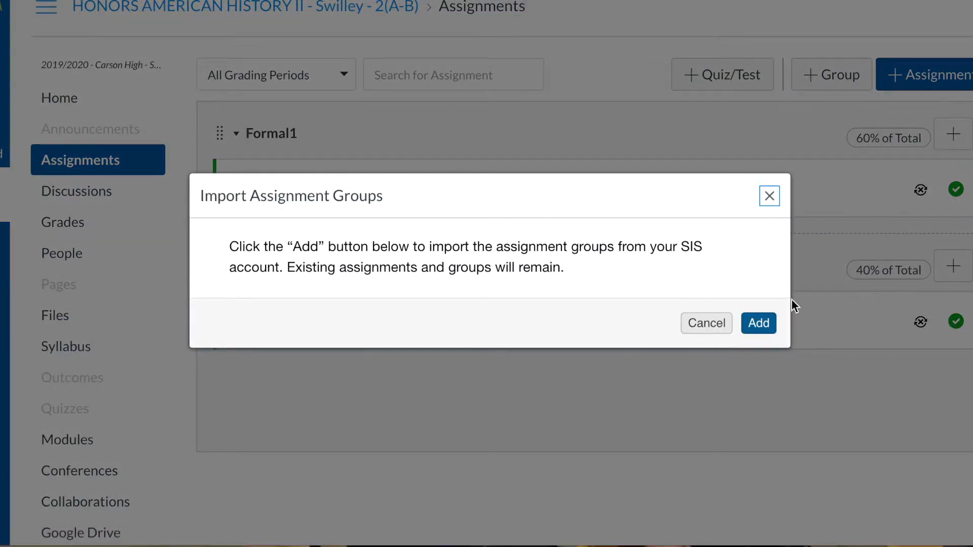
pyautogui.click(760, 324)
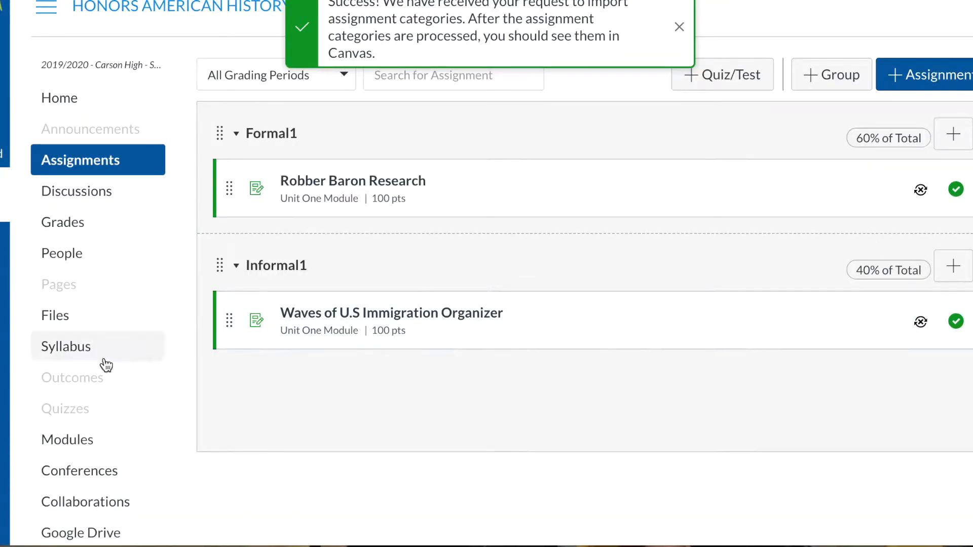
# Step: Check the status of the assignment group import in Grade Sync, viewing the In Queue and Success requests
pyautogui.scroll(-3, 105, 362)
pyautogui.click(82, 488)
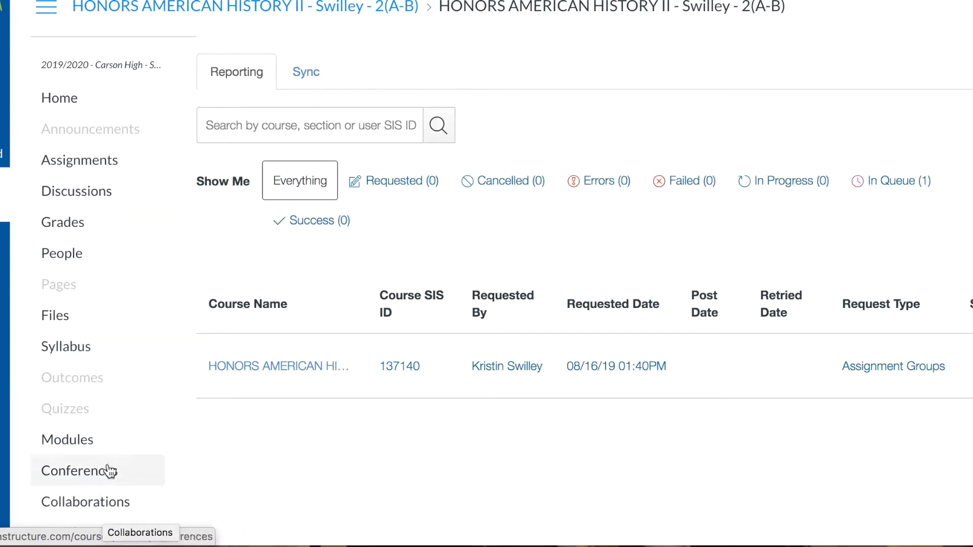
pyautogui.click(895, 181)
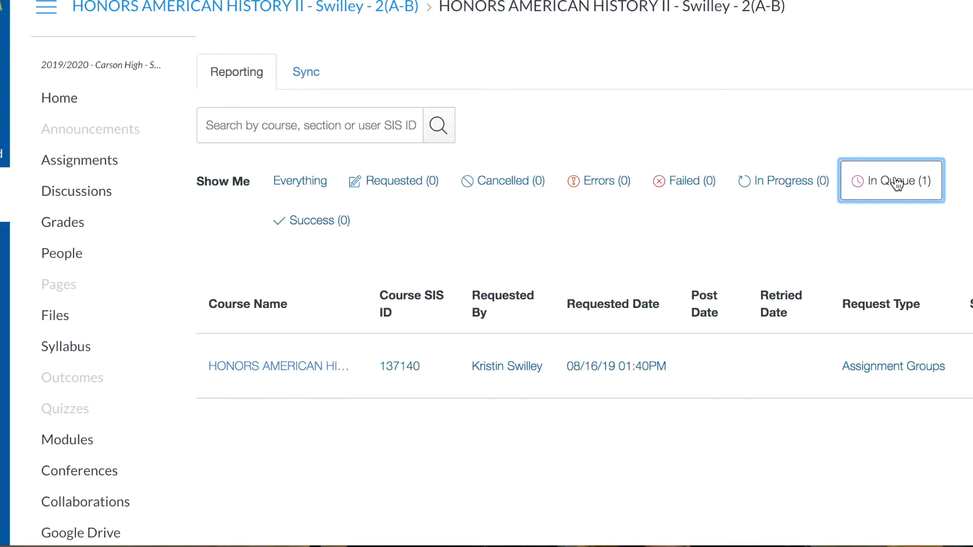
pyautogui.click(312, 223)
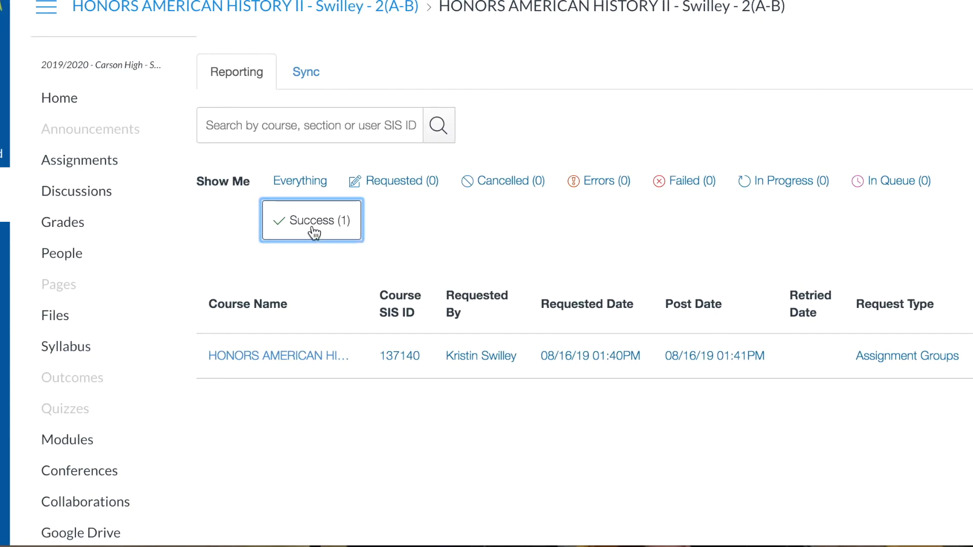
# Step: Back in the assignments, move Robber Baron Research into the imported Formal group and Waves of U.S Immigration Organizer into the imported Informal group
pyautogui.click(112, 162)
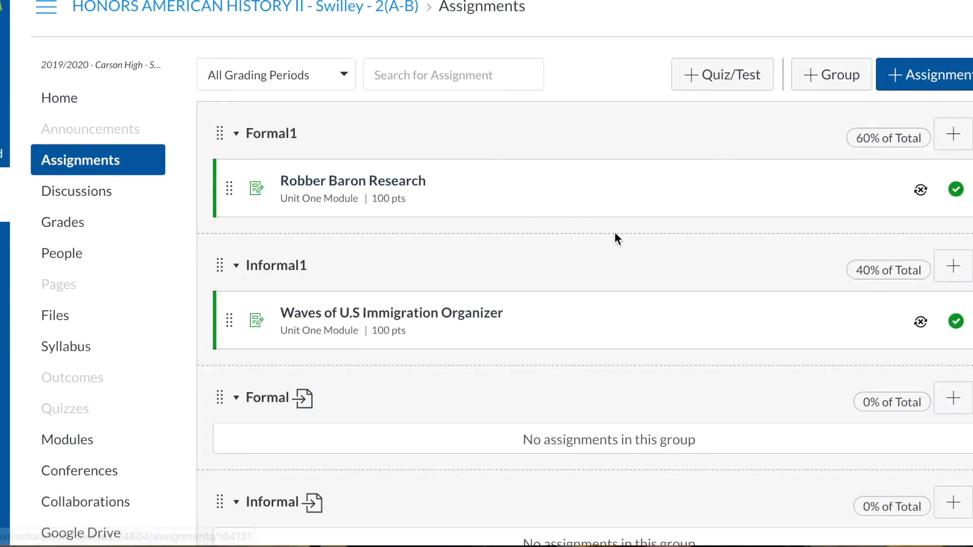
pyautogui.scroll(-2, 615, 234)
pyautogui.scroll(1, 615, 236)
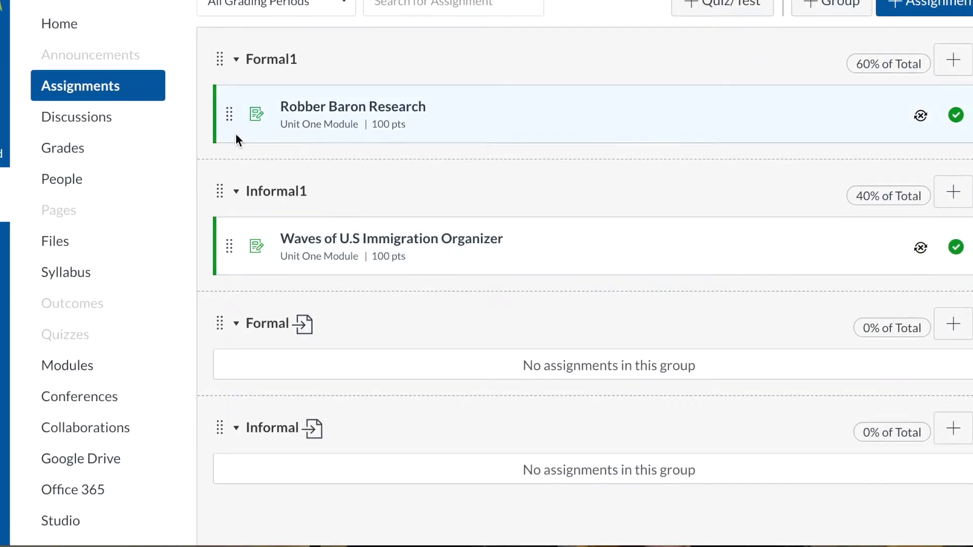
pyautogui.moveTo(235, 118); pyautogui.dragTo(237, 355)
pyautogui.moveTo(230, 219); pyautogui.dragTo(238, 469)
# Step: Delete the empty Formal1 and Informal1 assignment groups
pyautogui.click(966, 163)
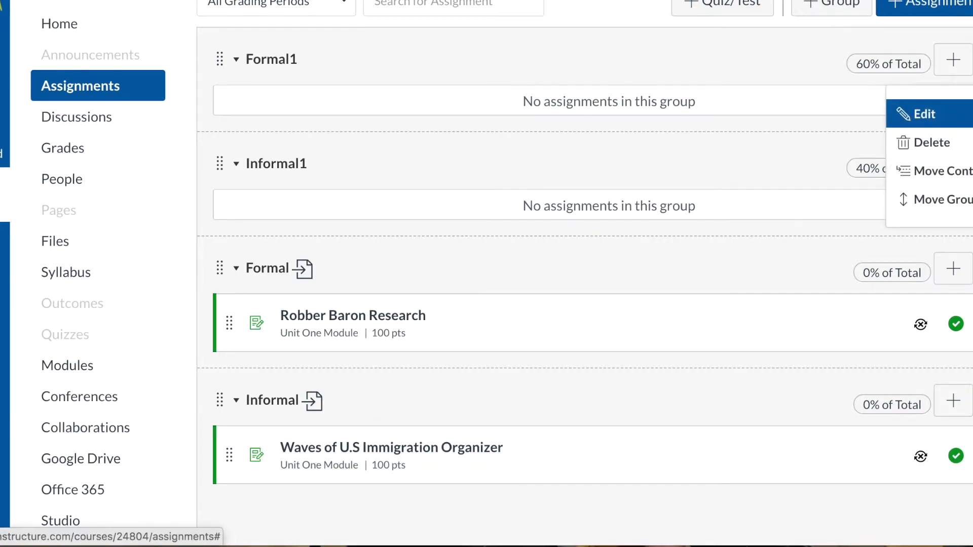
pyautogui.click(956, 151)
pyautogui.click(646, 26)
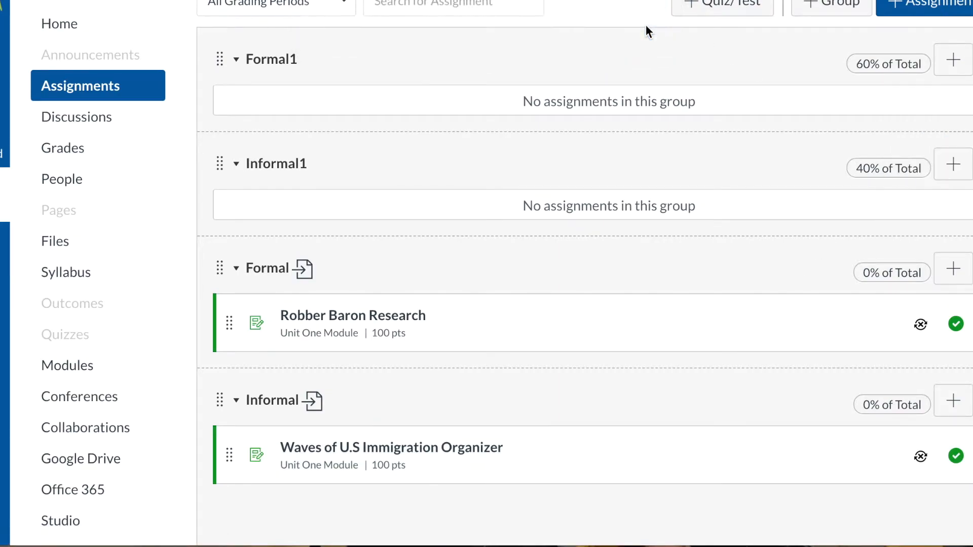
pyautogui.click(972, 60)
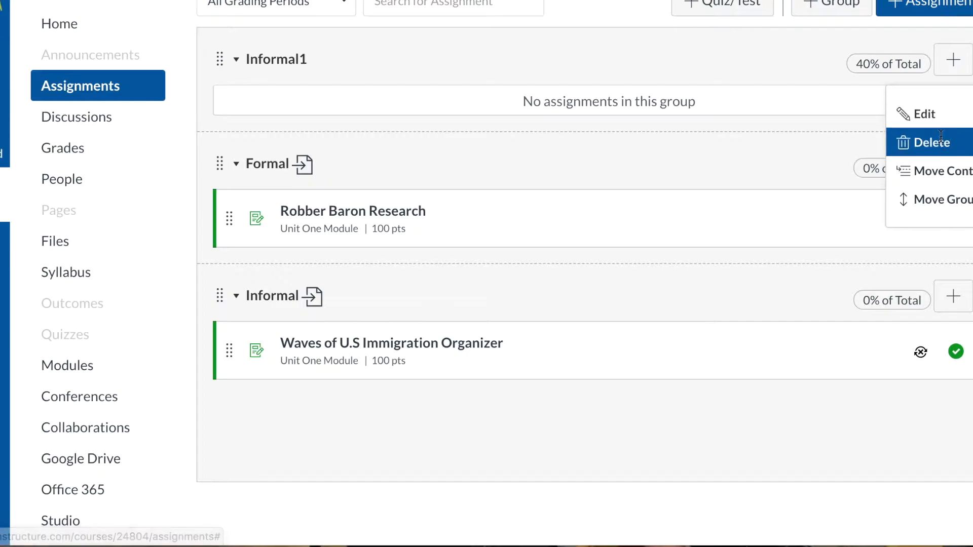
pyautogui.click(941, 144)
pyautogui.click(631, 32)
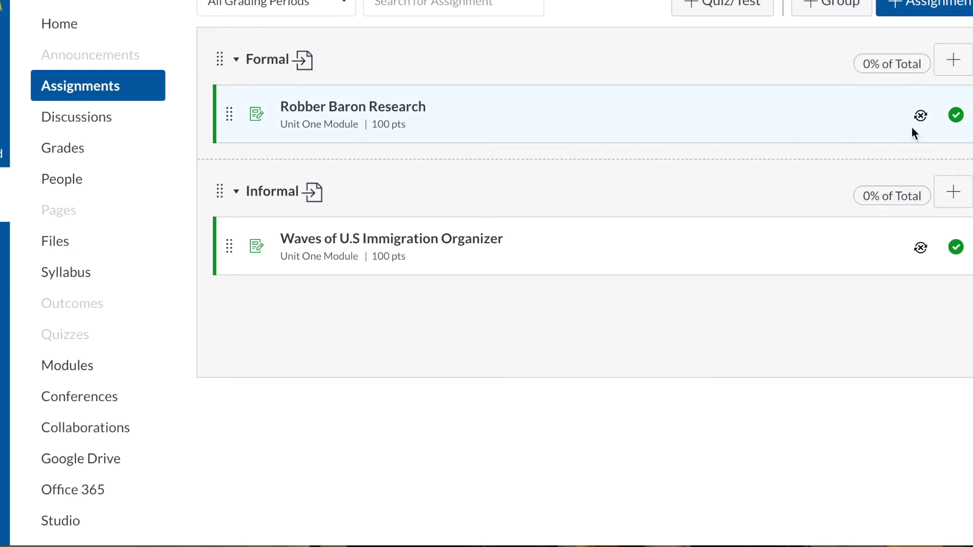
# Step: Set the due date of Robber Baron Research to Aug 19, 2019 and enable its sync to SIS
pyautogui.click(921, 117)
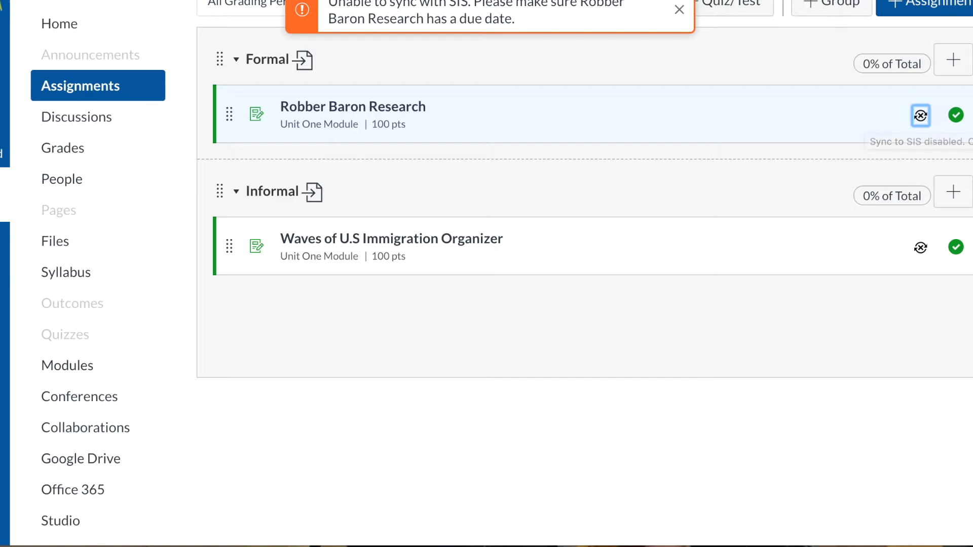
pyautogui.click(972, 116)
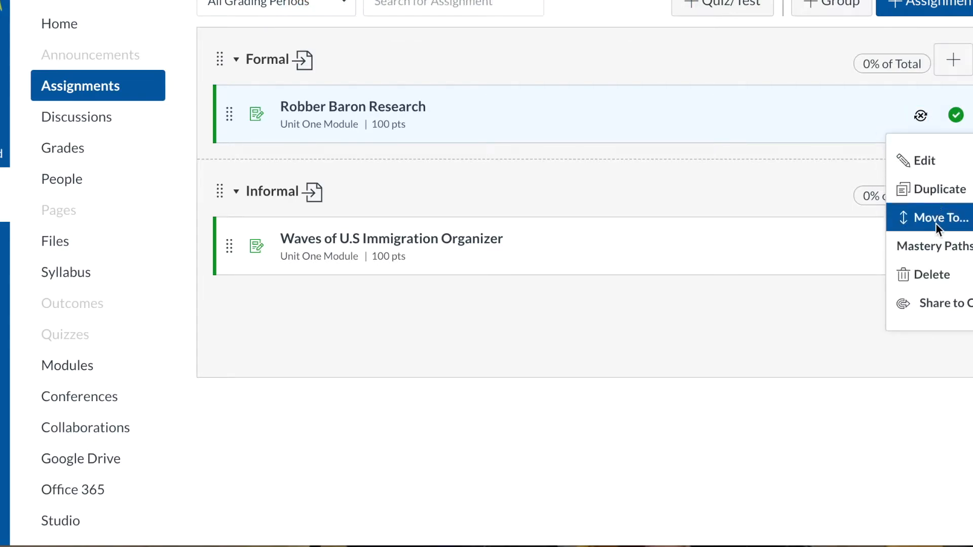
pyautogui.click(920, 163)
pyautogui.click(617, 235)
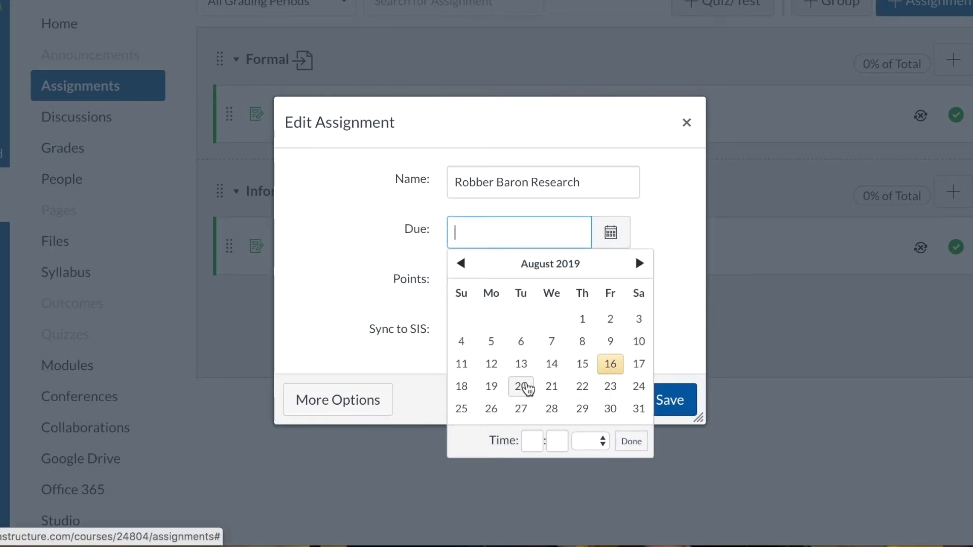
pyautogui.click(495, 391)
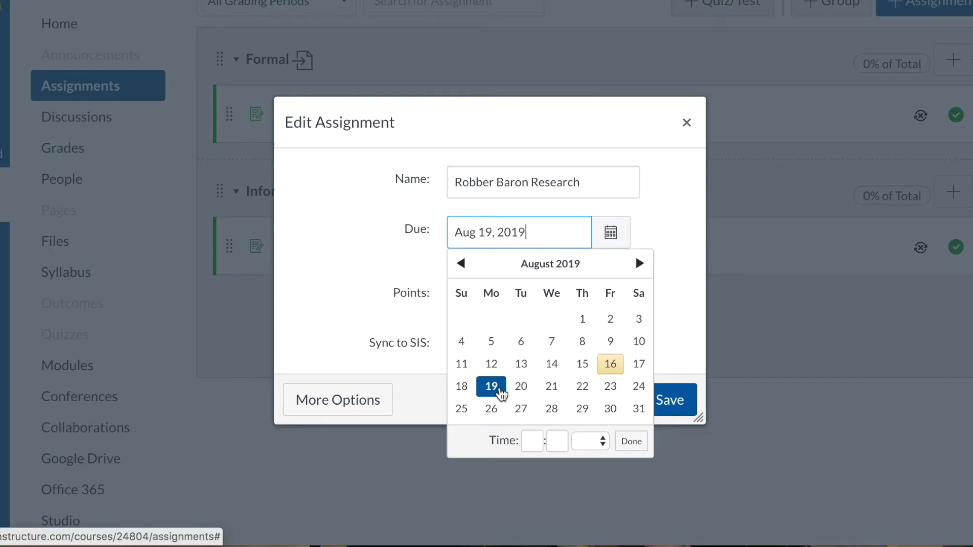
pyautogui.click(669, 400)
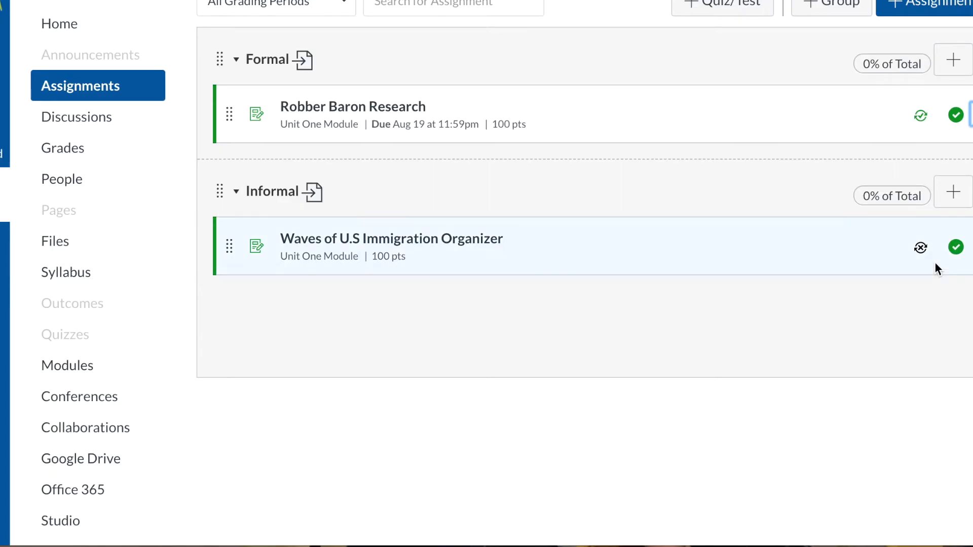
# Step: Set the due date of Waves of U.S Immigration Organizer to Aug 15, 2019 and enable its sync to SIS
pyautogui.click(921, 249)
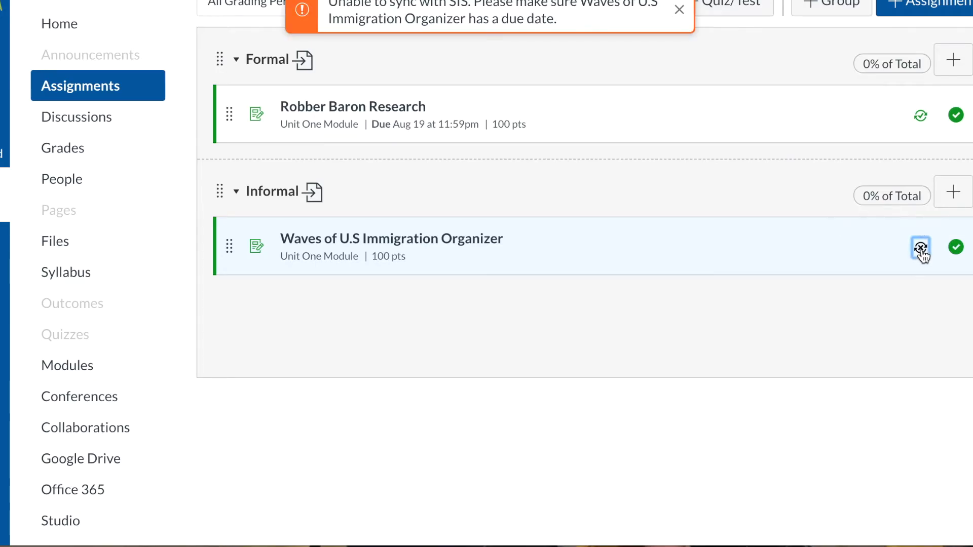
pyautogui.click(968, 247)
pyautogui.click(943, 297)
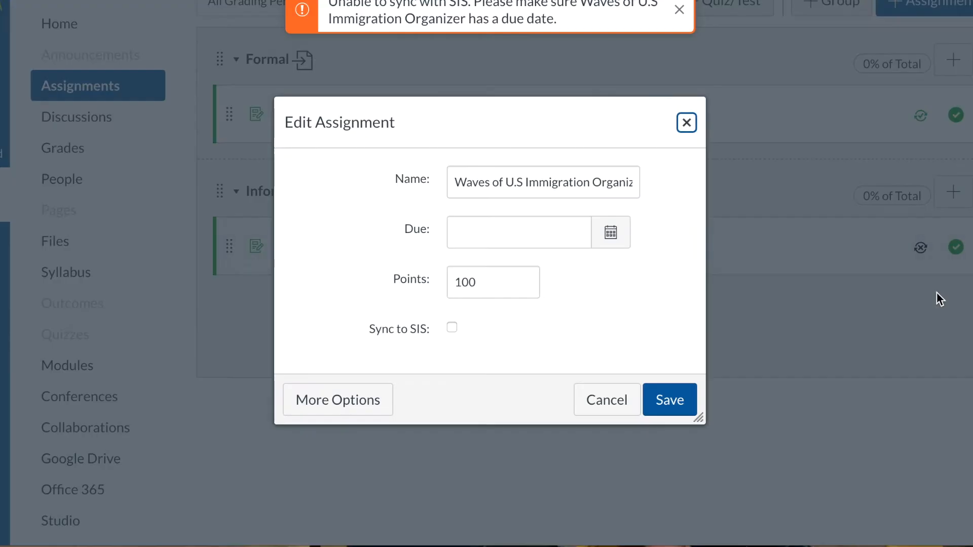
pyautogui.click(611, 235)
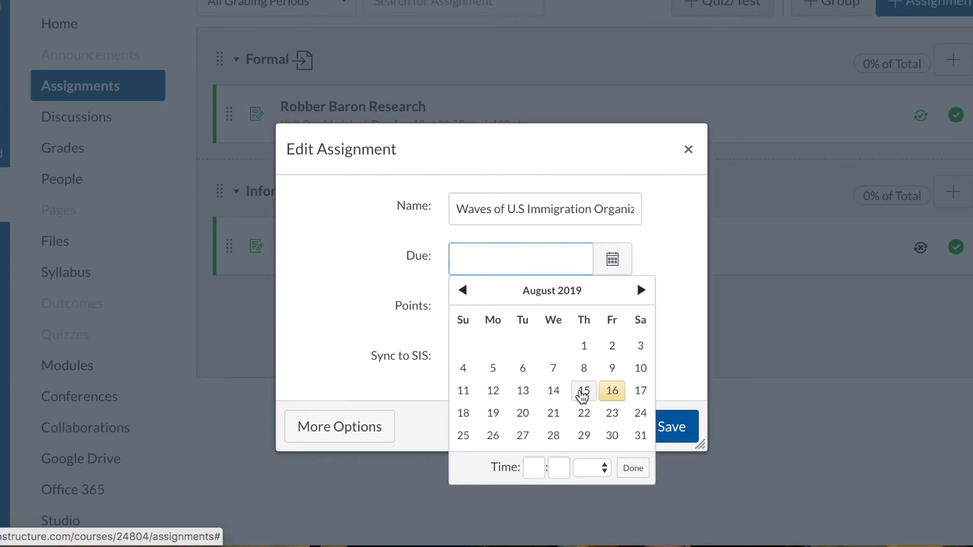
pyautogui.click(582, 392)
pyautogui.click(671, 344)
pyautogui.click(664, 427)
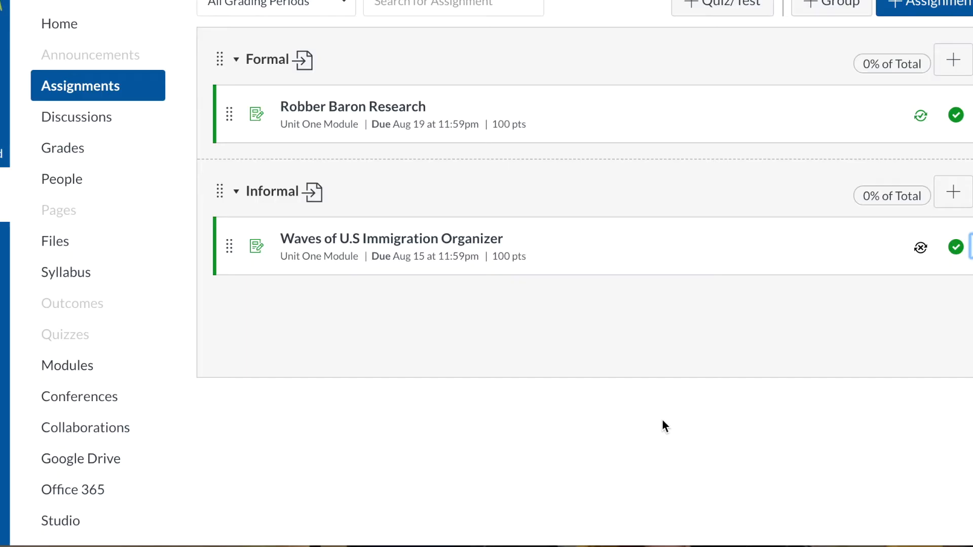
pyautogui.click(921, 248)
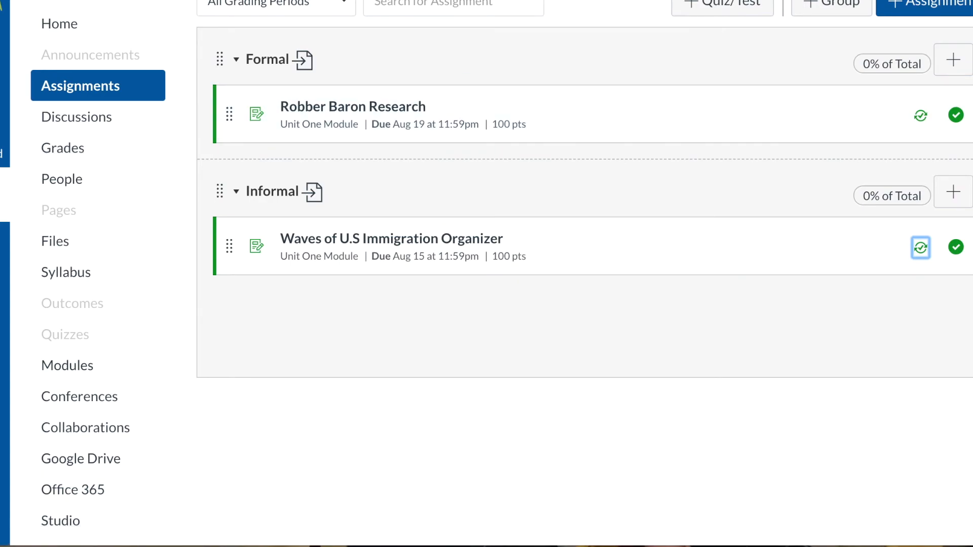
# Step: In Grade Sync, enable and save the scheduled daily sync, and submit a bulk grade passback request for the course
pyautogui.scroll(-3, 89, 390)
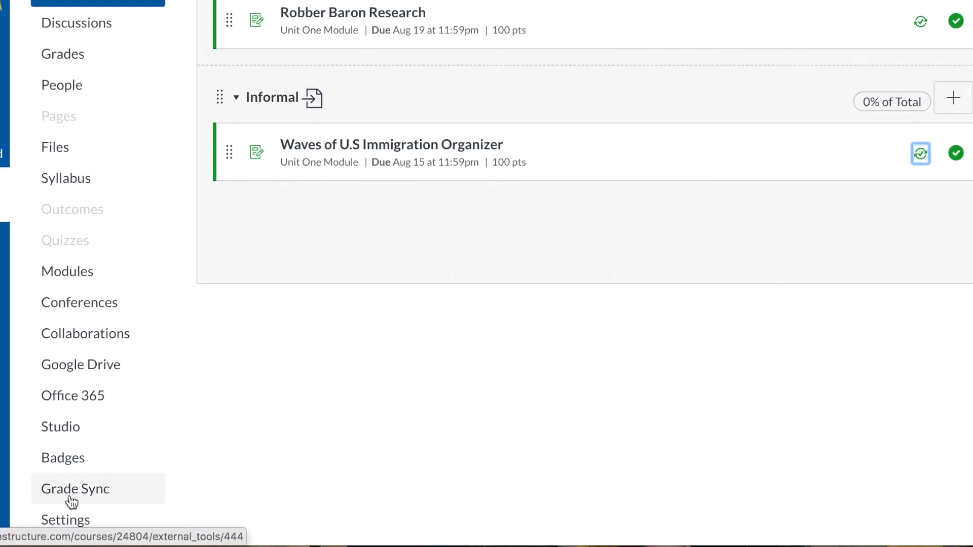
pyautogui.click(72, 499)
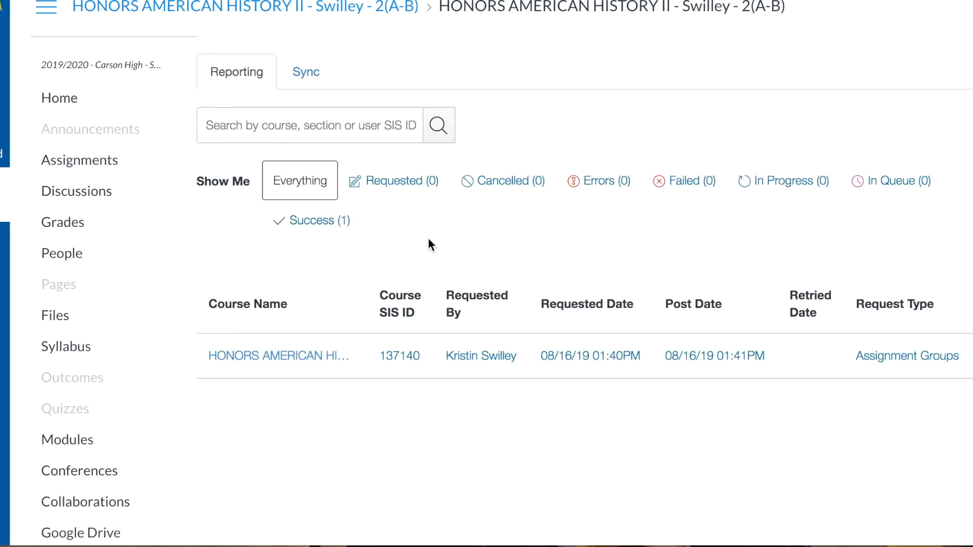
pyautogui.click(310, 74)
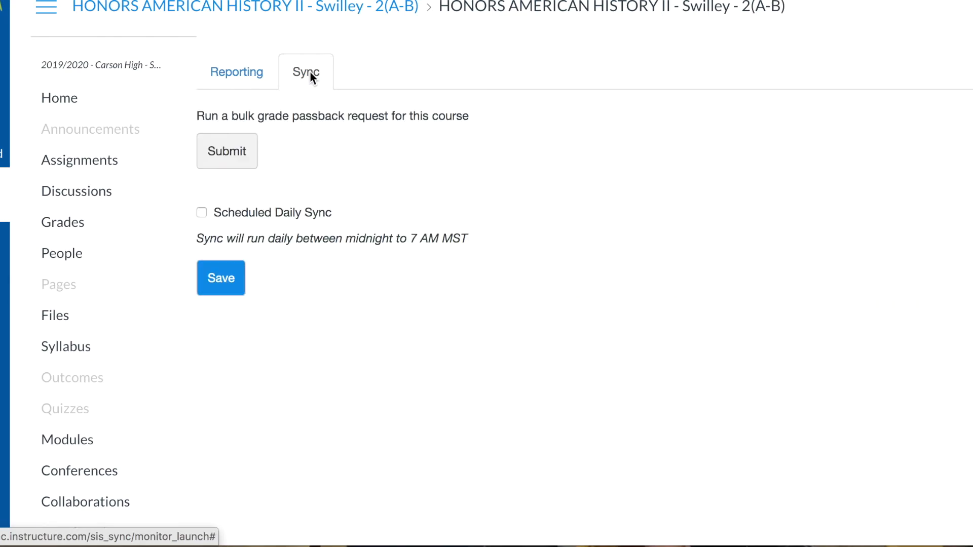
pyautogui.click(202, 212)
pyautogui.click(222, 278)
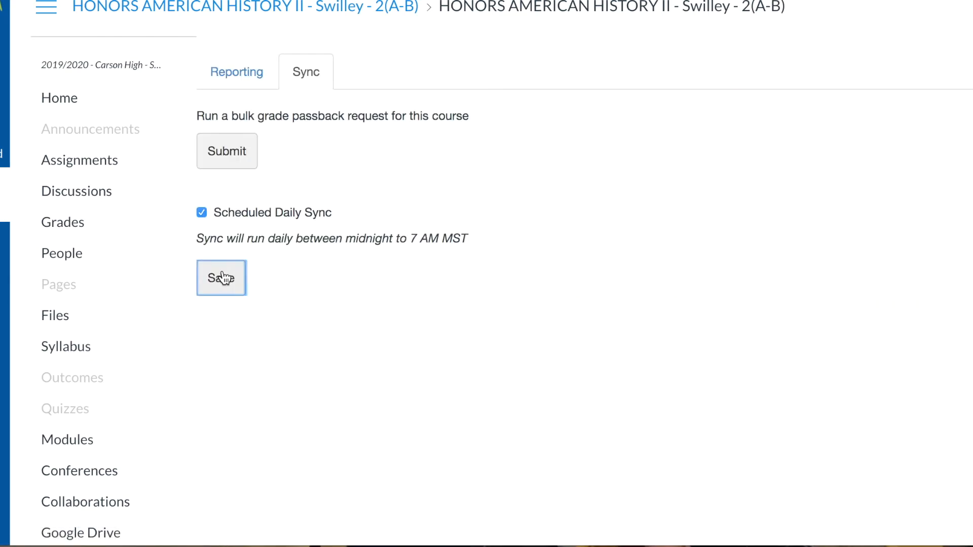
pyautogui.click(233, 164)
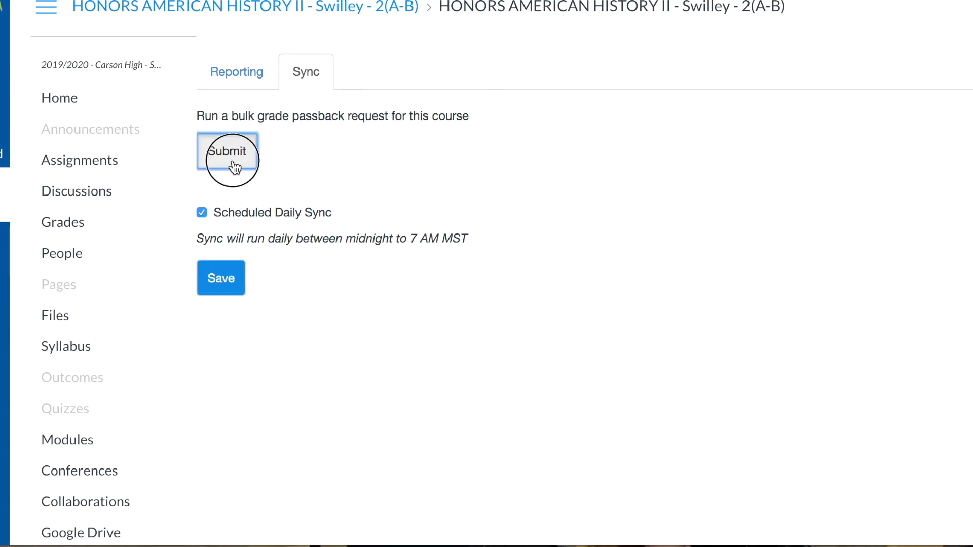
# Step: Switch to PowerSchool and open the scoresheet for the class
pyautogui.click(804, 242)
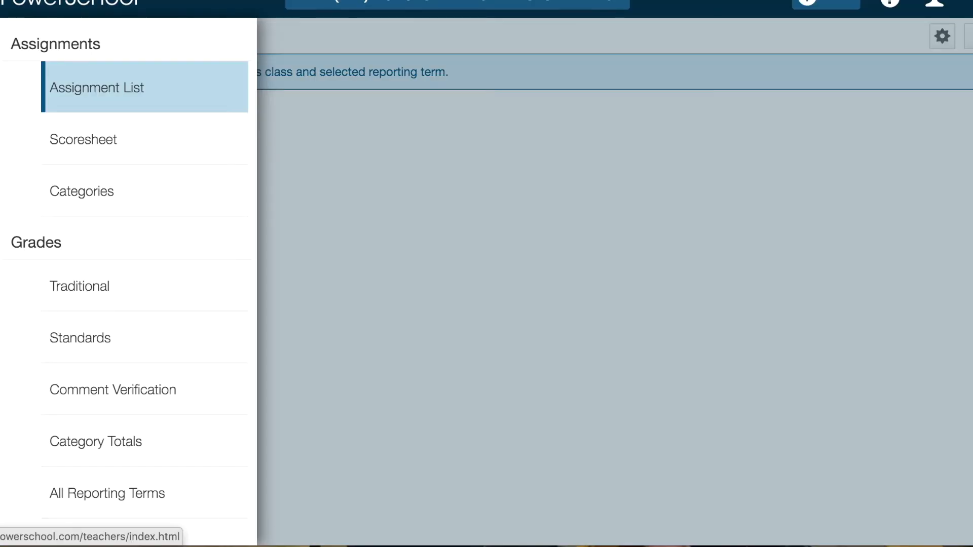
pyautogui.click(108, 141)
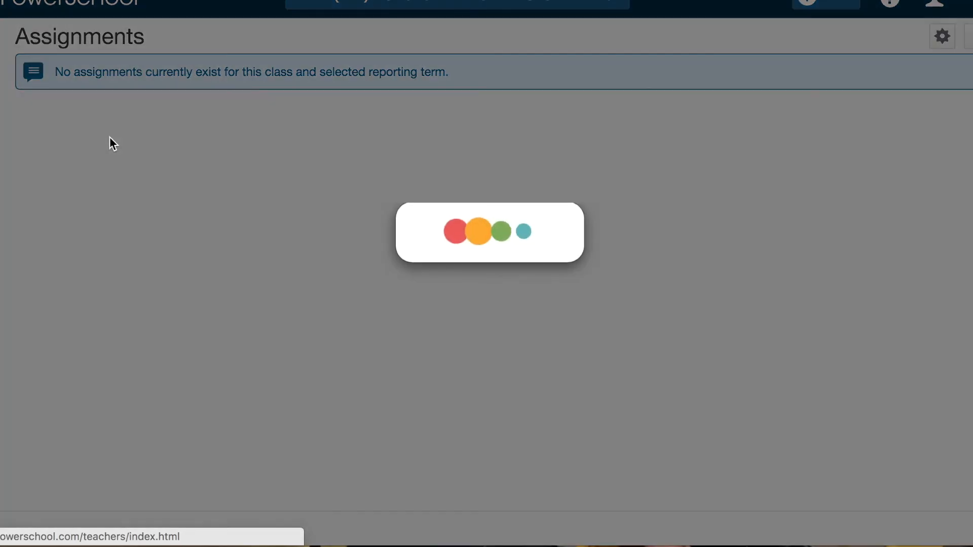